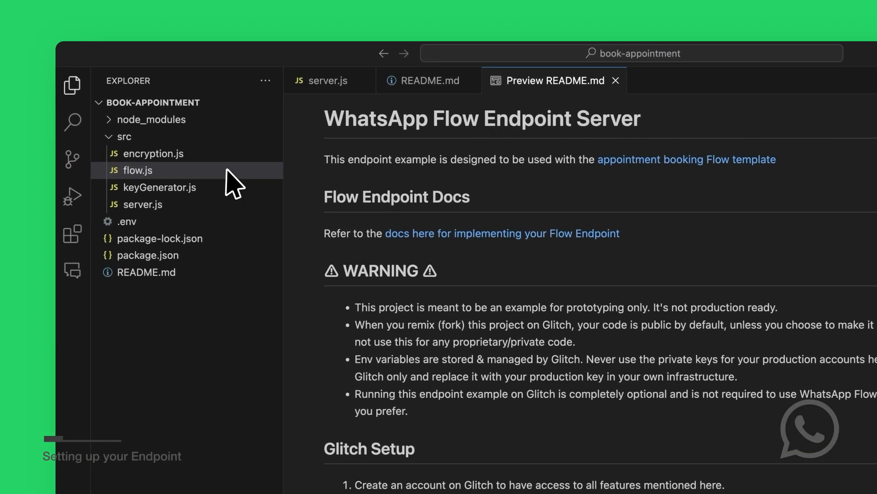
# - Open flow.js with the terminal shown, and collapse the SCREEN_RESPONSES object
pyautogui.click(234, 184)
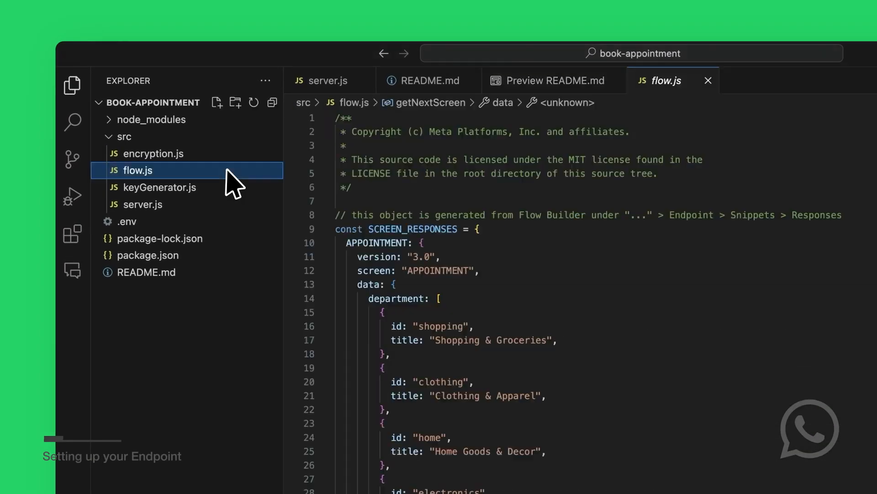
pyautogui.hotkey('ctrl', '`')
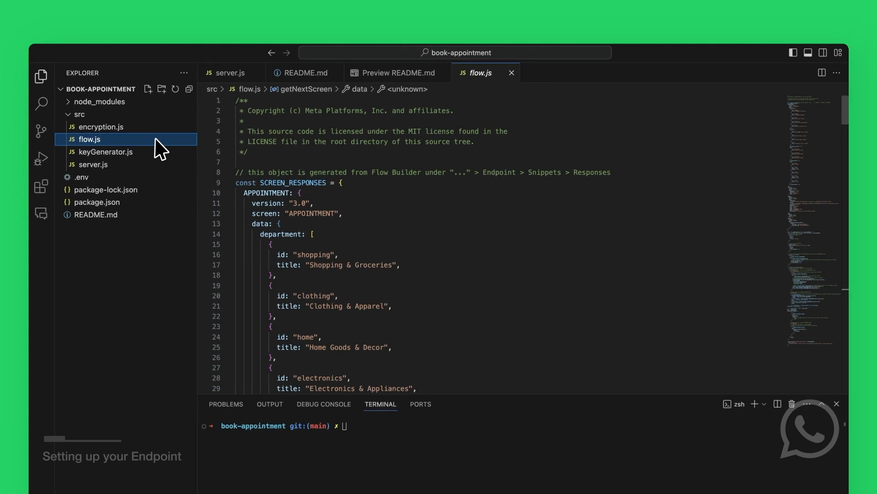
pyautogui.click(349, 182)
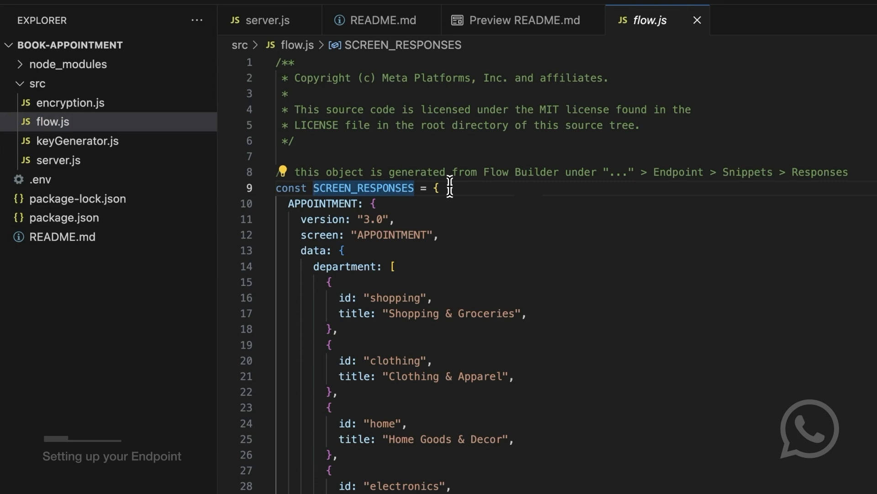
pyautogui.click(266, 188)
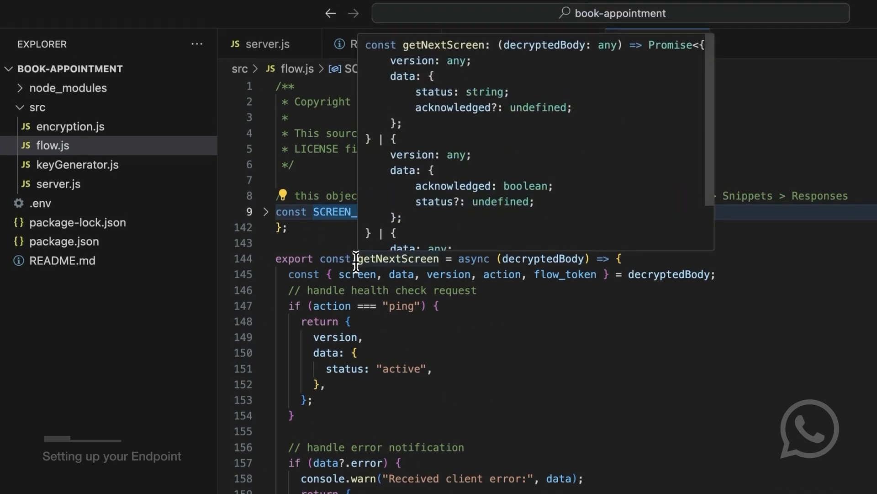
# - Review how getNextScreen handles error notifications and the INIT action in flow.js
pyautogui.scroll(-6, 356, 260)
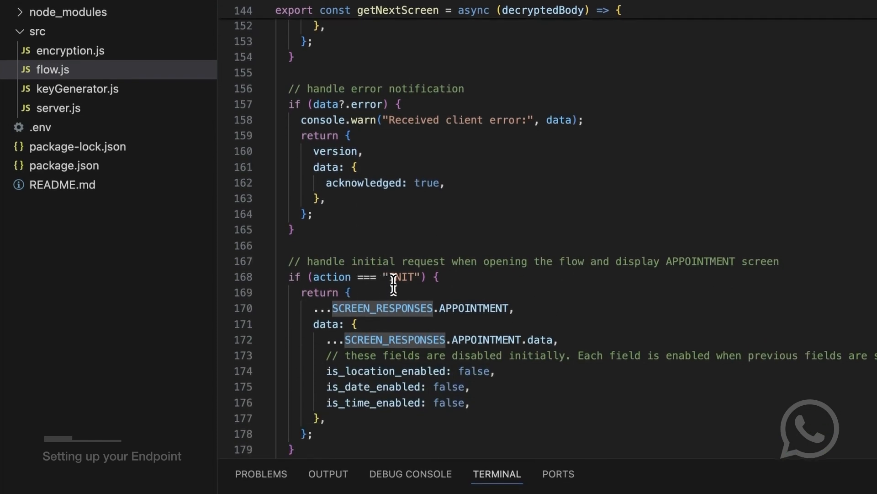
pyautogui.scroll(-5, 393, 286)
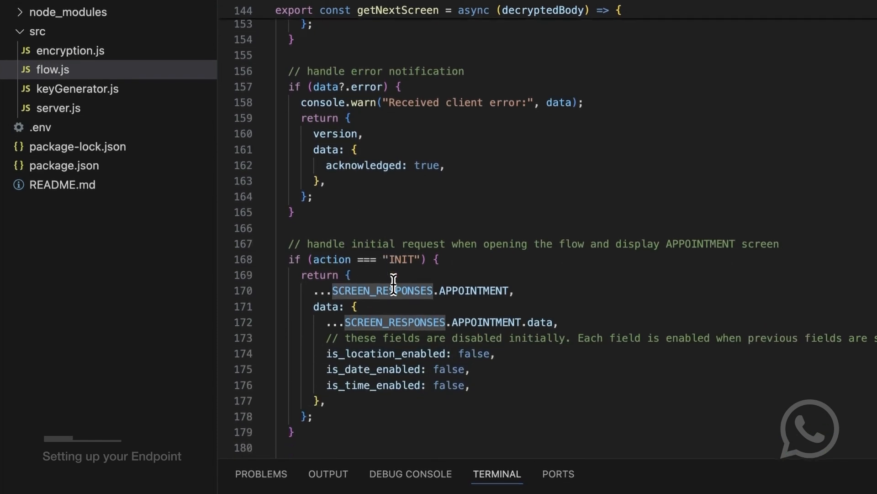
pyautogui.doubleClick(410, 260)
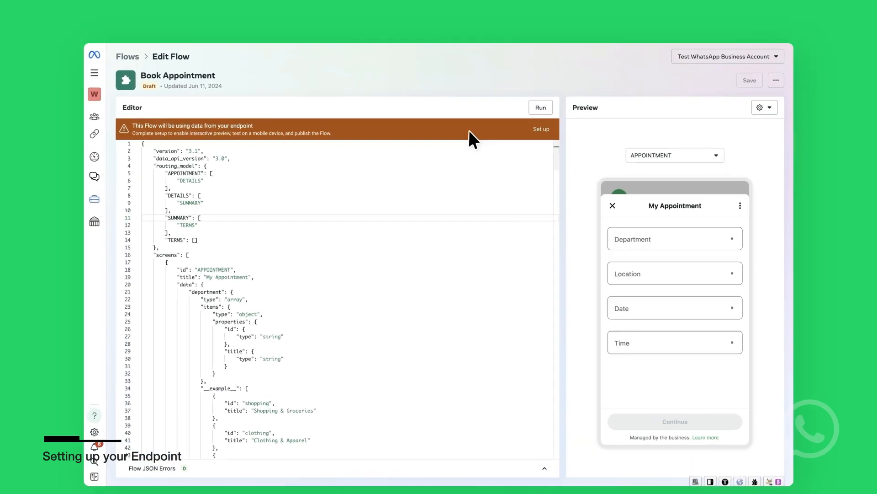
pyautogui.click(558, 124)
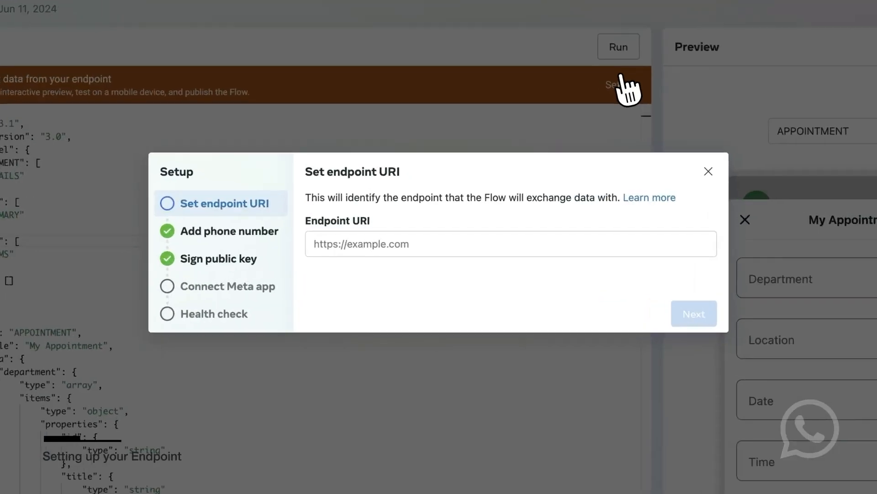
pyautogui.write('www.url.com')
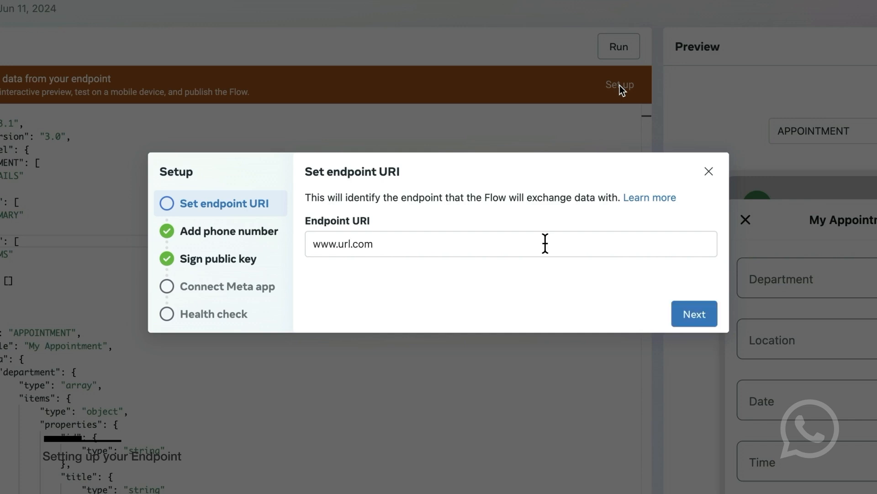
pyautogui.click(689, 311)
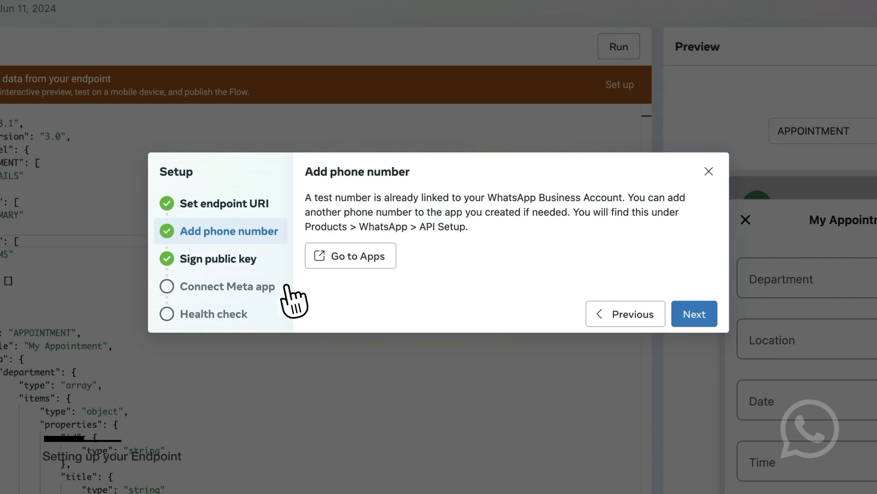
# - Connect a Meta app to the flow, then run the endpoint health check and finish the setup
pyautogui.click(200, 283)
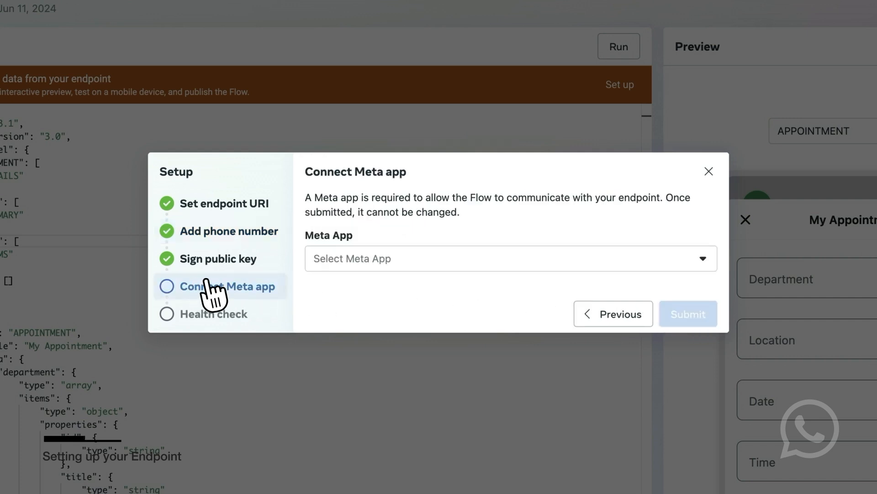
pyautogui.click(385, 260)
pyautogui.click(686, 315)
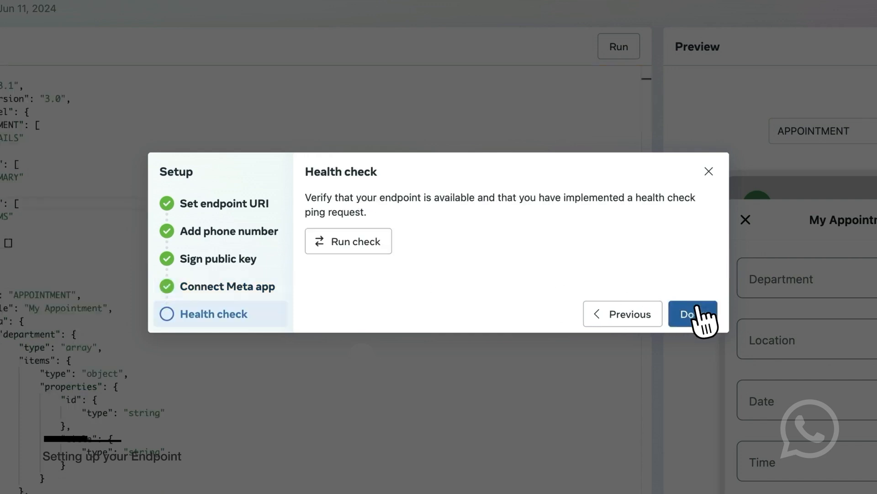
pyautogui.click(356, 242)
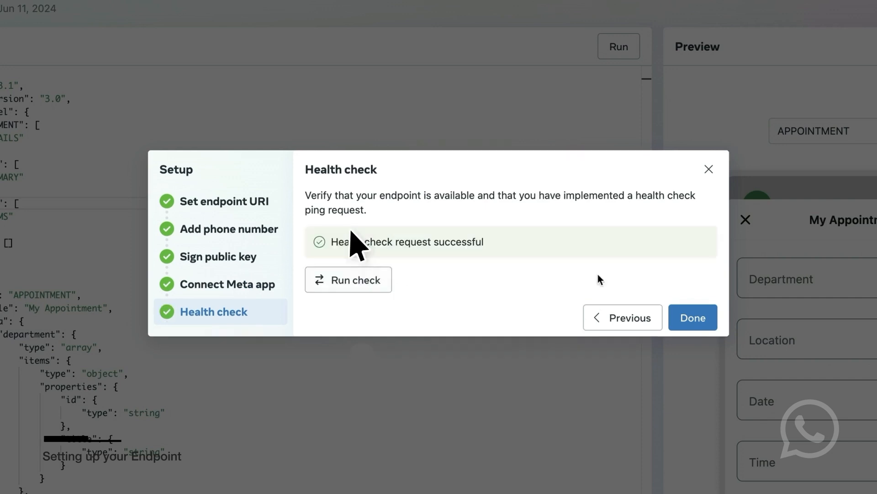
pyautogui.click(692, 316)
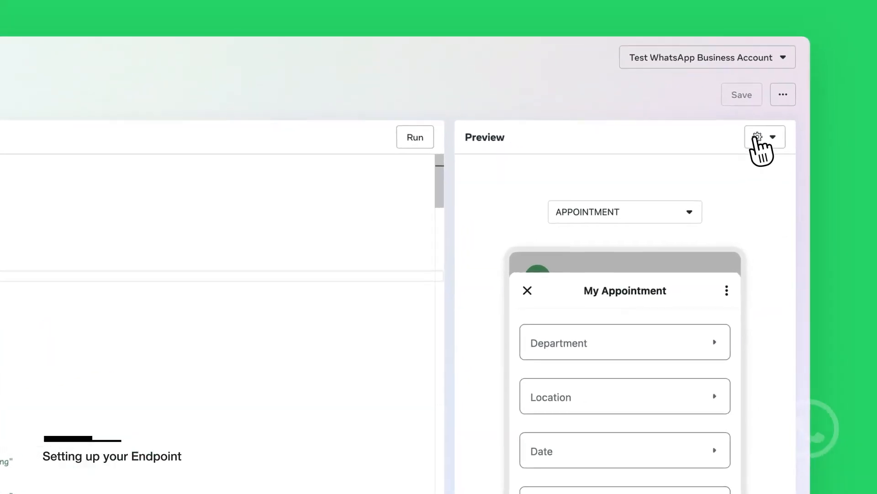
# - Configure the interactive preview with the test phone number and Request data for the first screen
pyautogui.click(756, 140)
pyautogui.click(758, 178)
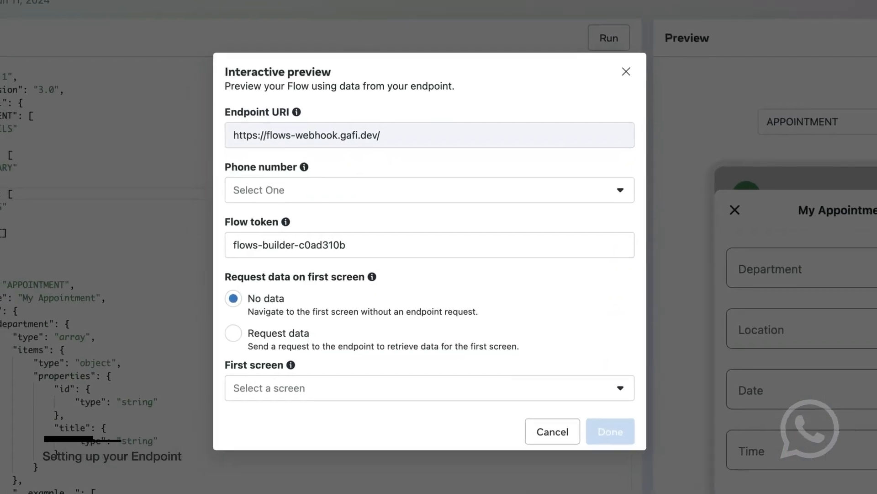
pyautogui.click(572, 188)
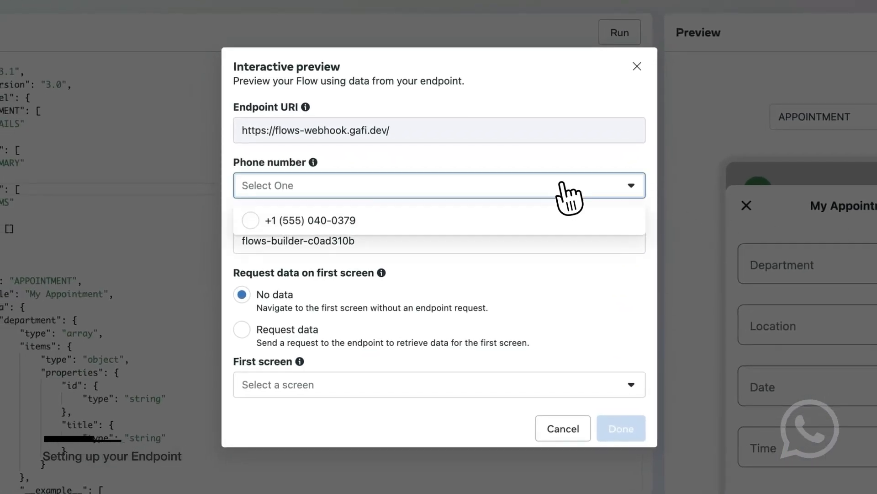
pyautogui.click(464, 217)
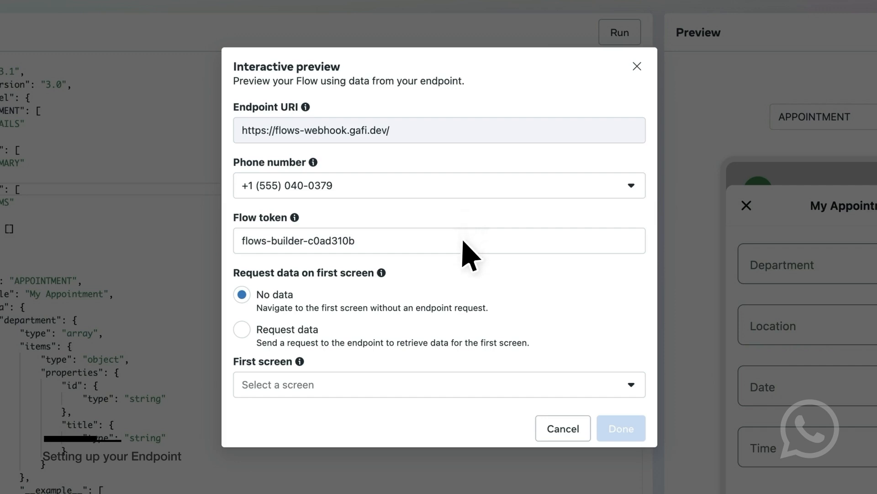
pyautogui.click(249, 330)
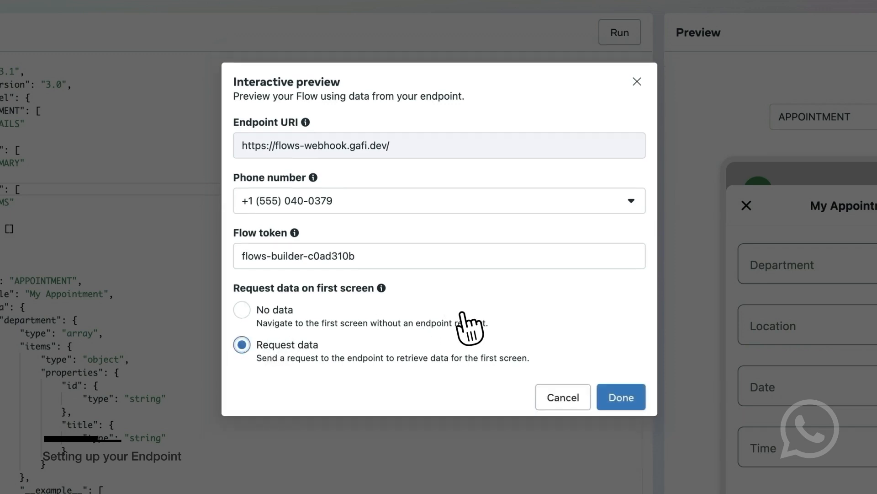
pyautogui.click(622, 400)
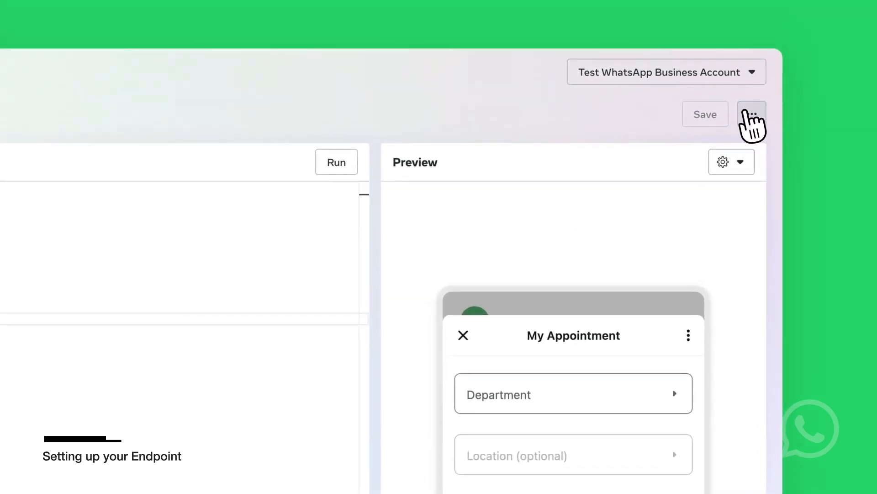
# - Examine the endpoint snippets for responses, including the APPOINTMENT screen, and for requests, then close them
pyautogui.click(750, 114)
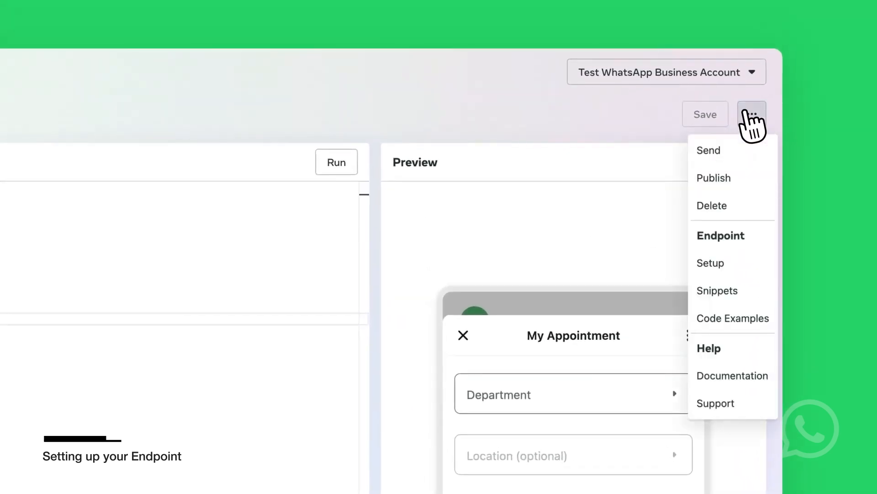
pyautogui.click(724, 288)
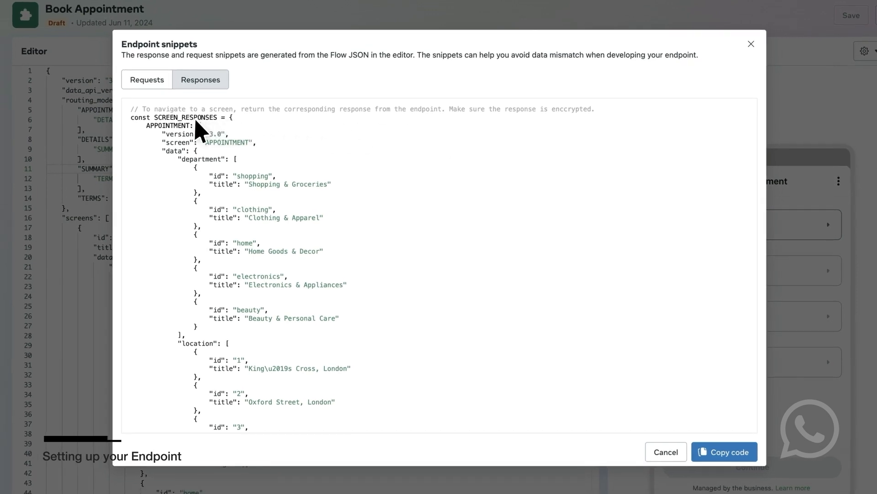
pyautogui.doubleClick(154, 127)
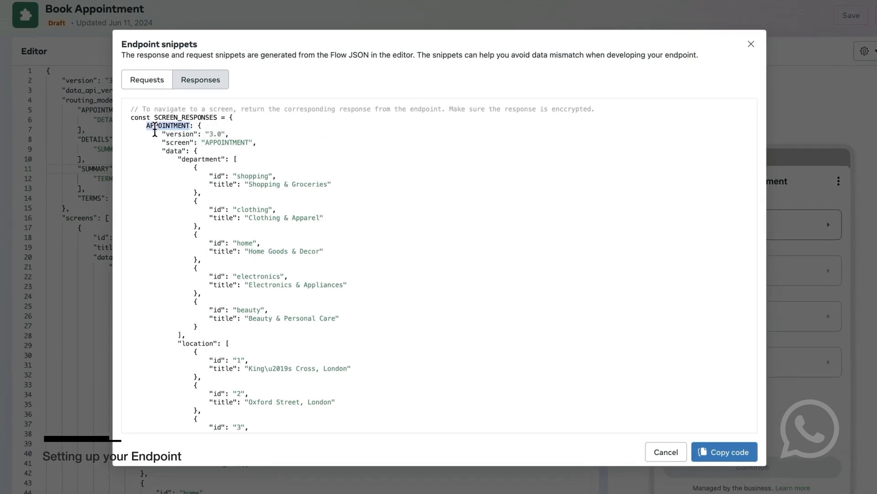
pyautogui.click(146, 78)
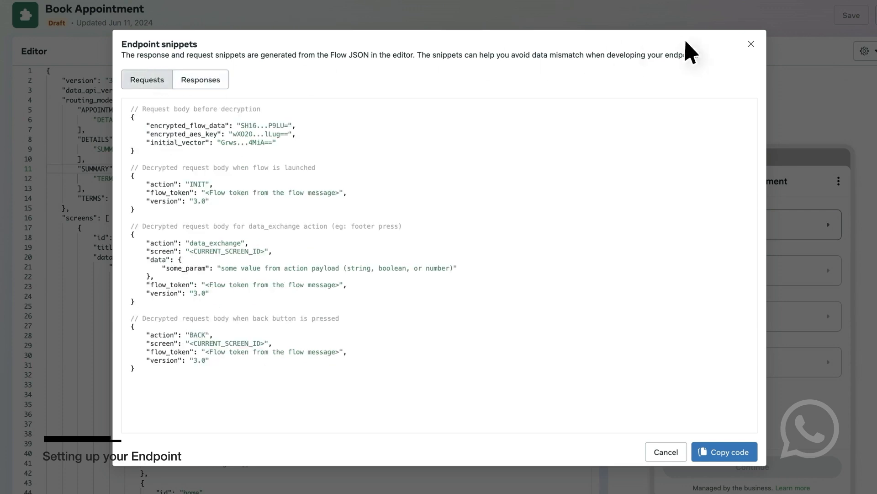
pyautogui.click(753, 43)
# - In the flow preview, choose department Clothing & Apparel, location King's Cross, London, and date Wed Jan 03 2024
pyautogui.click(786, 224)
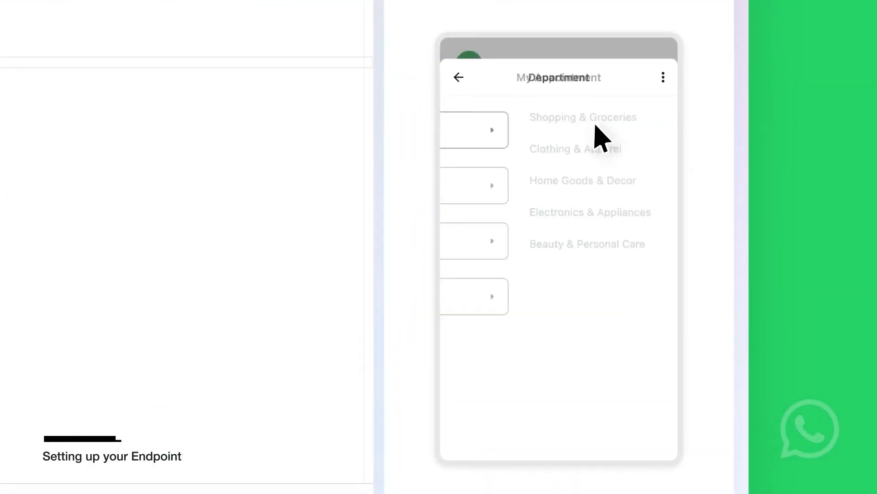
pyautogui.click(523, 148)
pyautogui.click(521, 183)
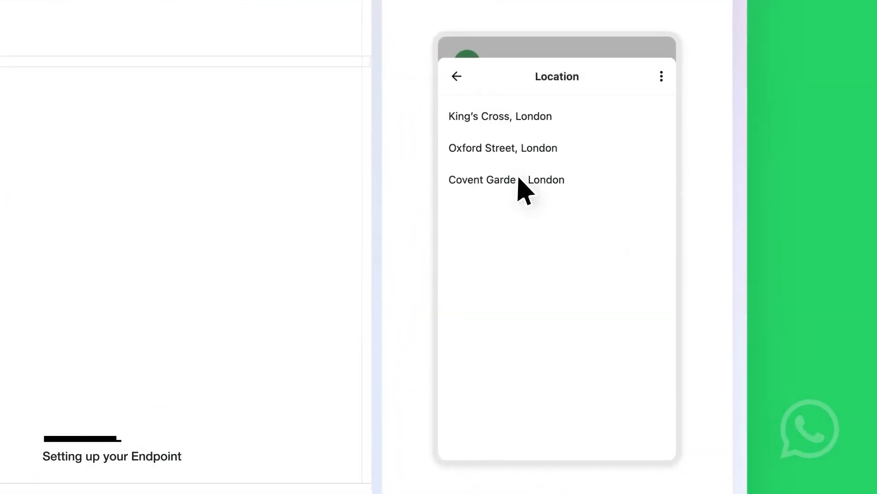
pyautogui.click(498, 116)
pyautogui.click(505, 238)
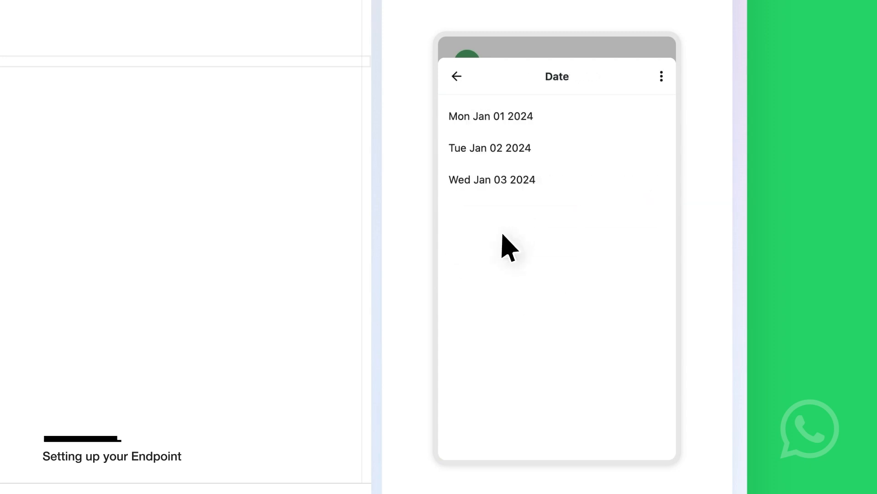
pyautogui.click(487, 177)
# - Choose the first listed appointment time in the preview and continue past the My Appointment screen
pyautogui.click(513, 294)
pyautogui.click(460, 116)
pyautogui.click(546, 423)
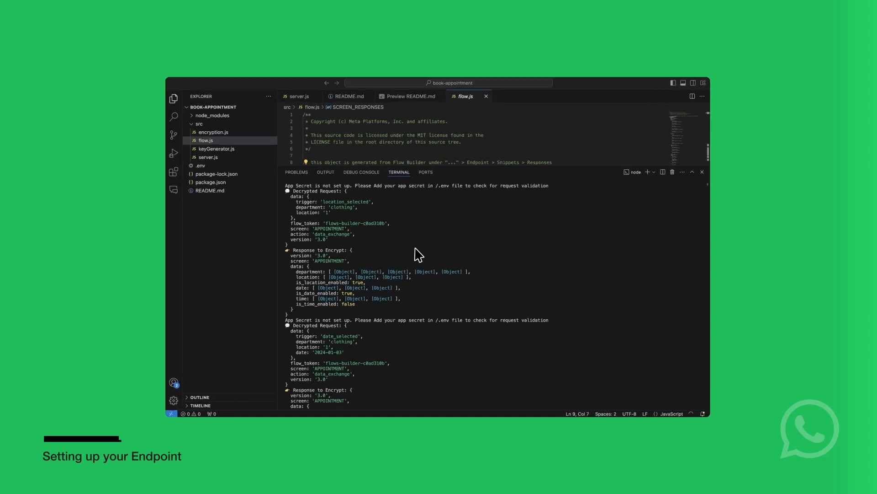